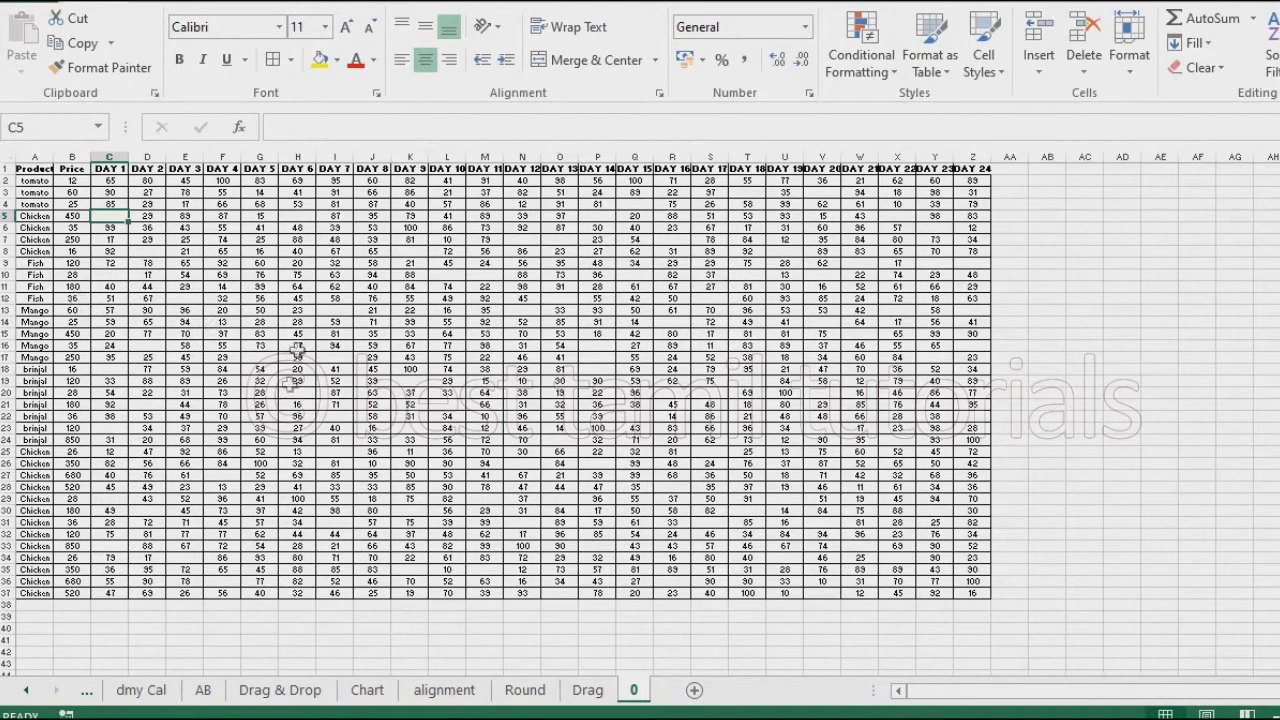
- Point out several empty cells scattered through the sales table, including W9
{"action": "left_click", "coordinate": [522, 240]}
{"action": "left_click", "coordinate": [592, 216]}
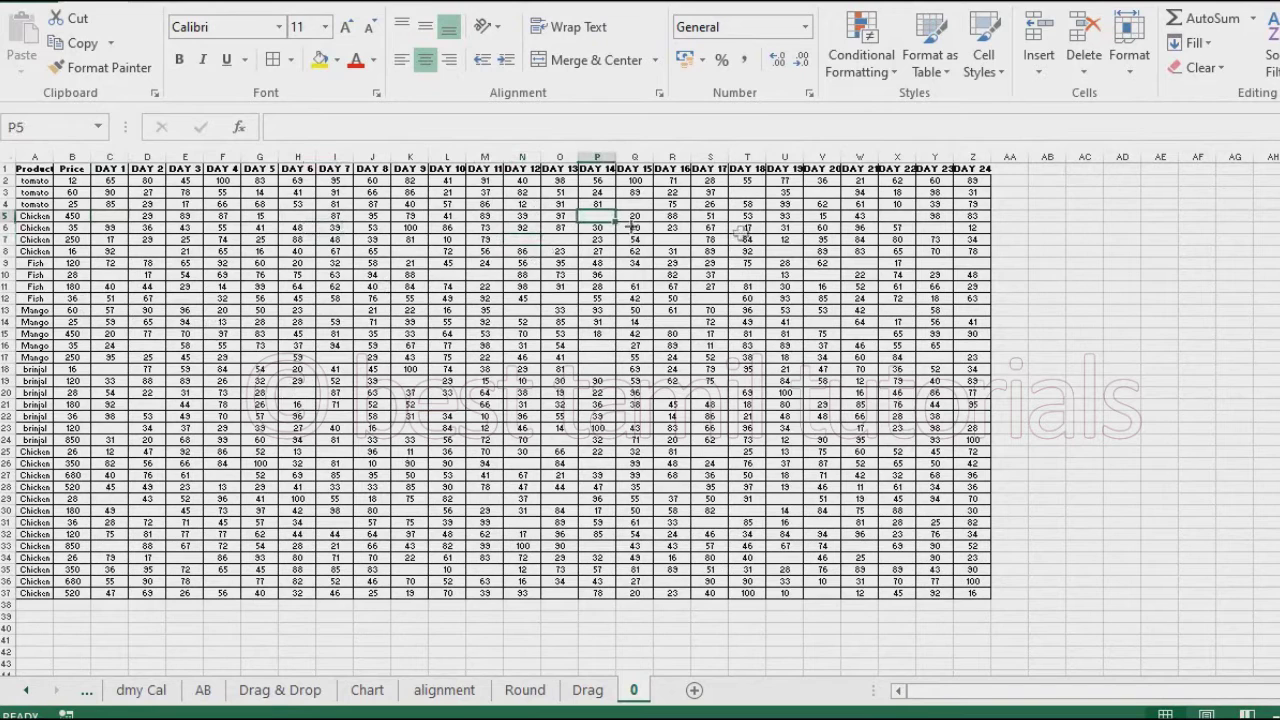
{"action": "left_click", "coordinate": [666, 240]}
{"action": "left_click", "coordinate": [822, 274]}
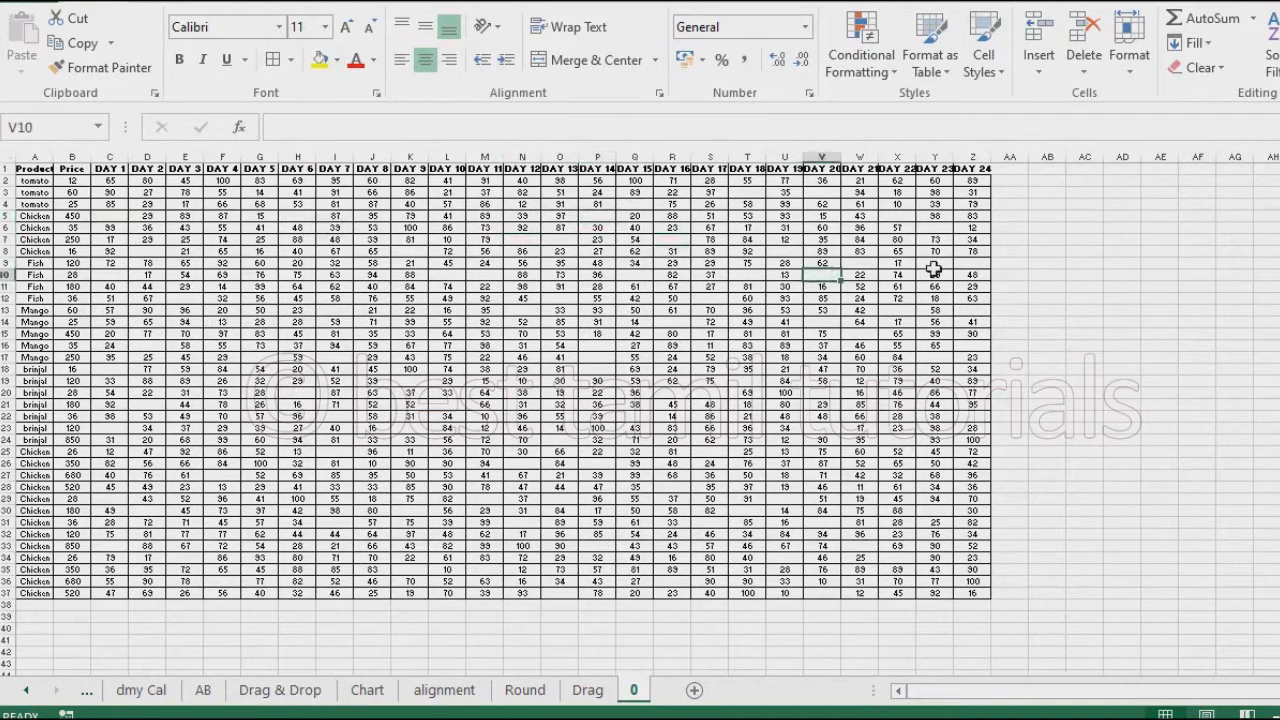
{"action": "left_click", "coordinate": [940, 264]}
{"action": "left_click", "coordinate": [860, 263]}
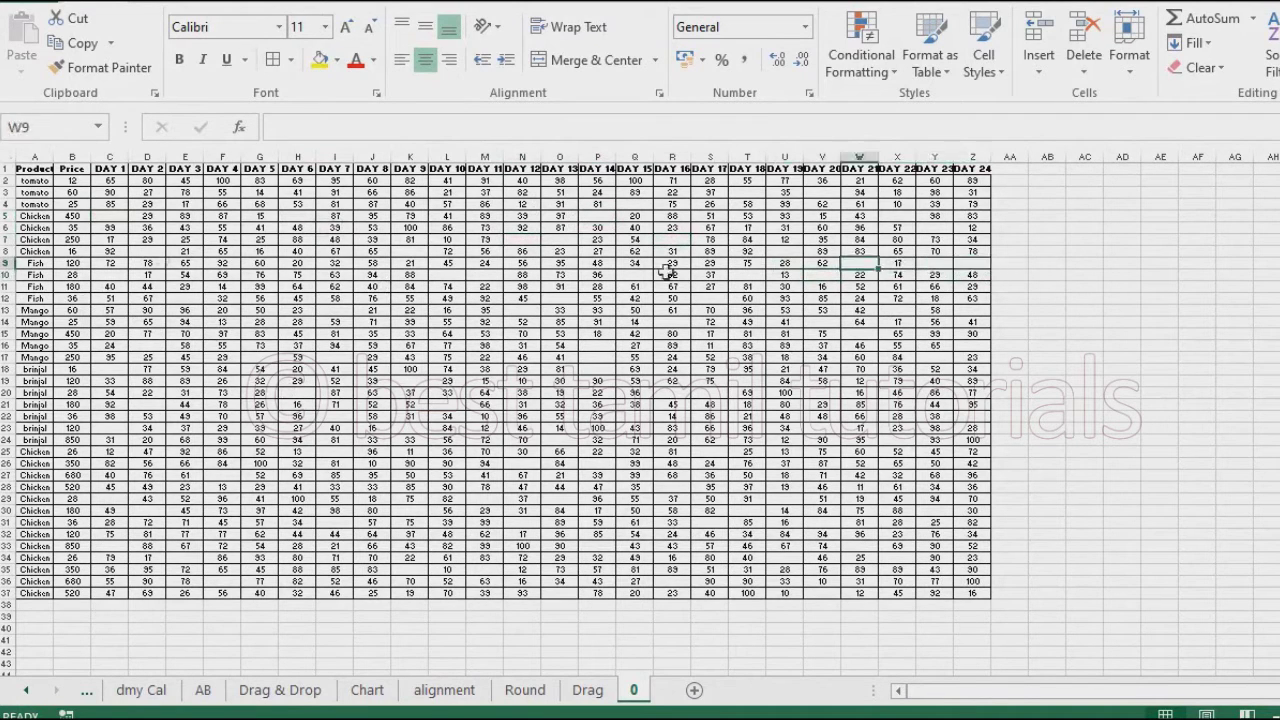
- Enter 0 manually in C5, H5 and K8, then undo the last two entries
{"action": "left_click", "coordinate": [122, 216]}
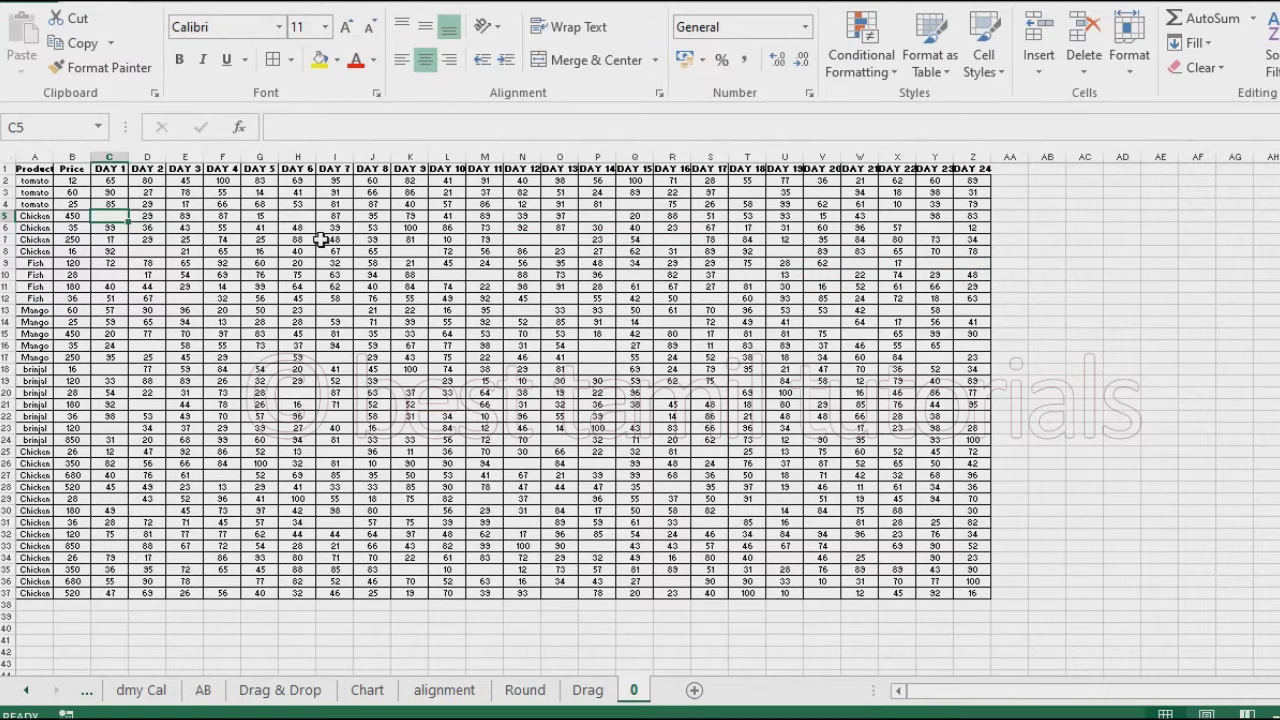
{"action": "type", "text": "0"}
{"action": "left_click", "coordinate": [290, 215]}
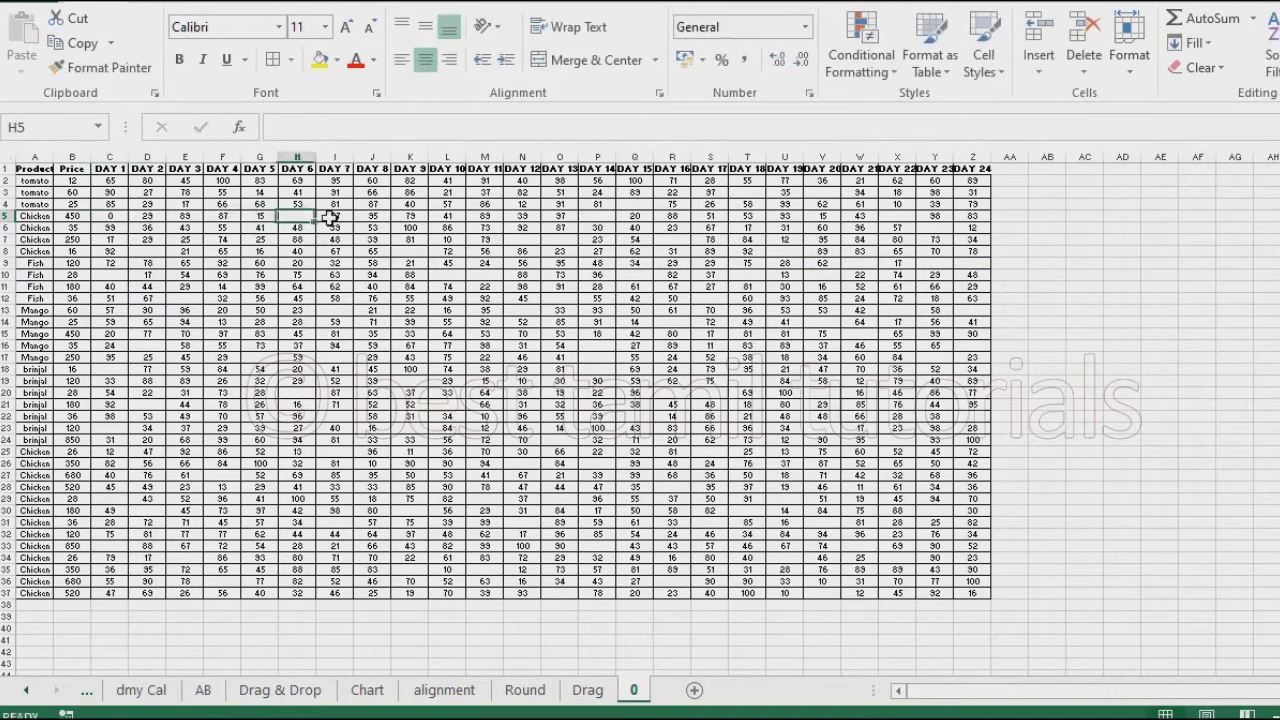
{"action": "type", "text": "0"}
{"action": "left_click", "coordinate": [410, 251]}
{"action": "type", "text": "0"}
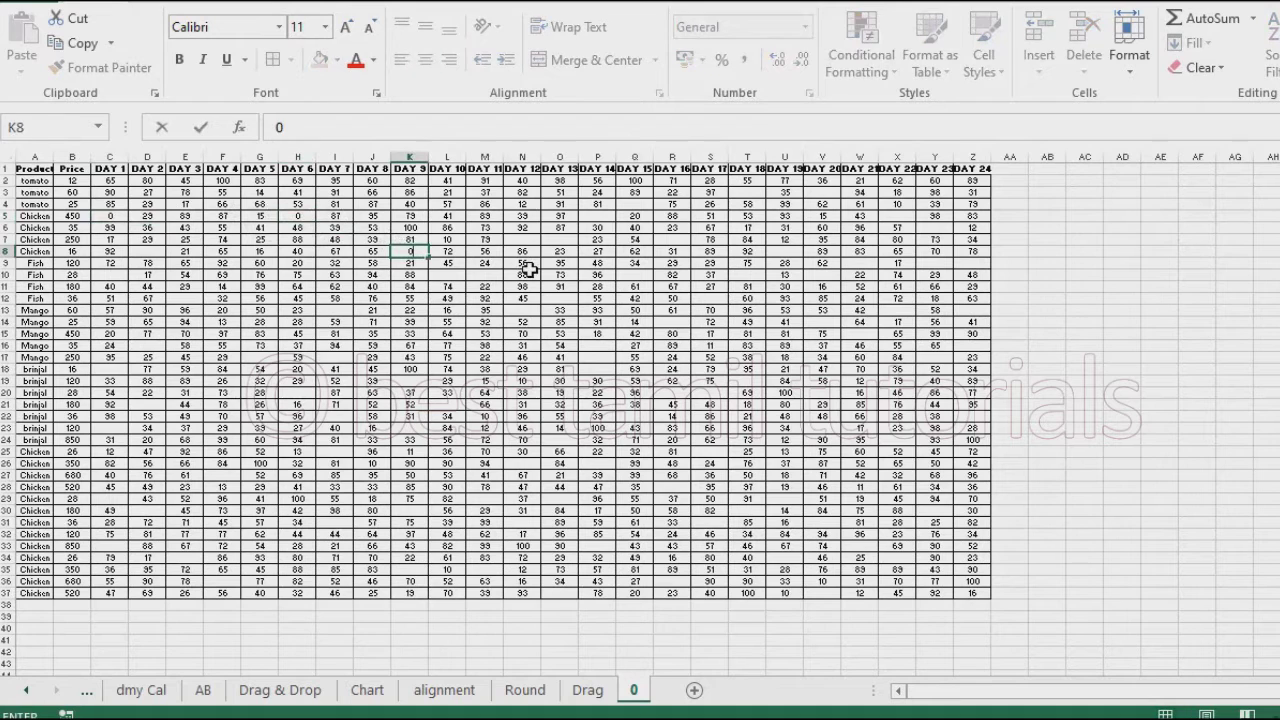
{"action": "left_click", "coordinate": [528, 268]}
{"action": "key", "text": "ctrl+z"}
{"action": "key", "text": "ctrl+z"}
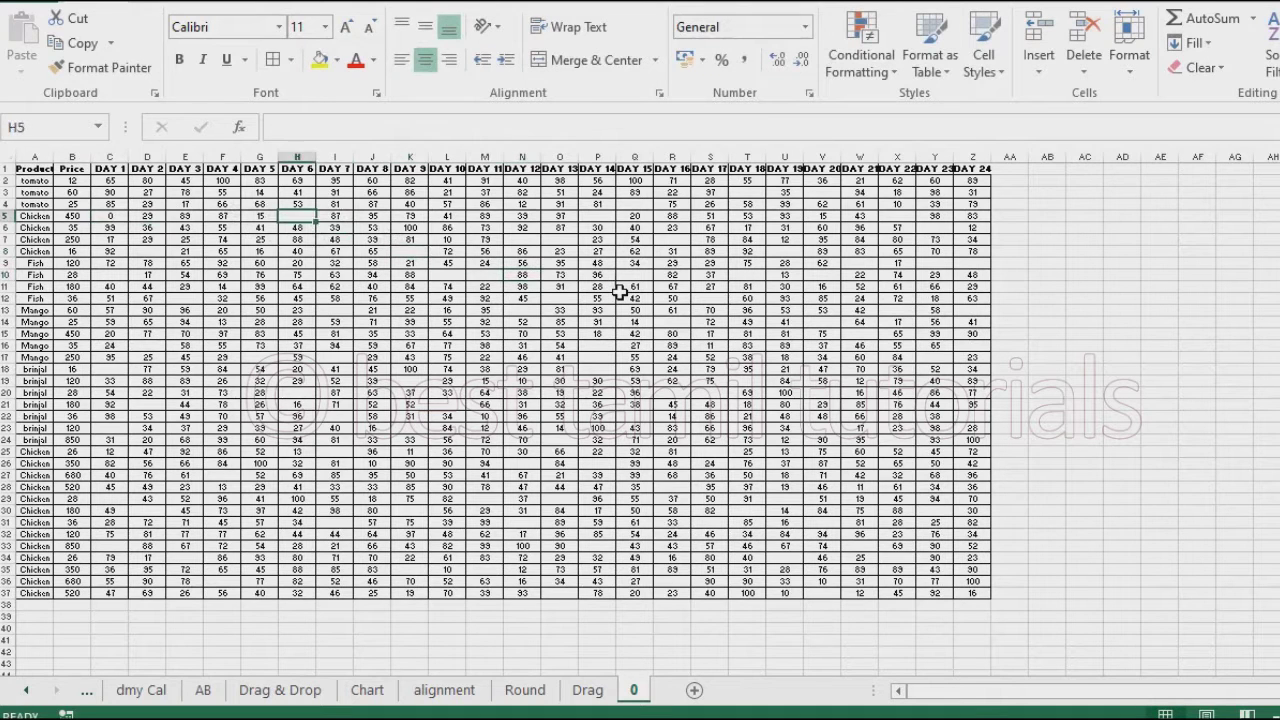
{"action": "key", "text": "ctrl+z"}
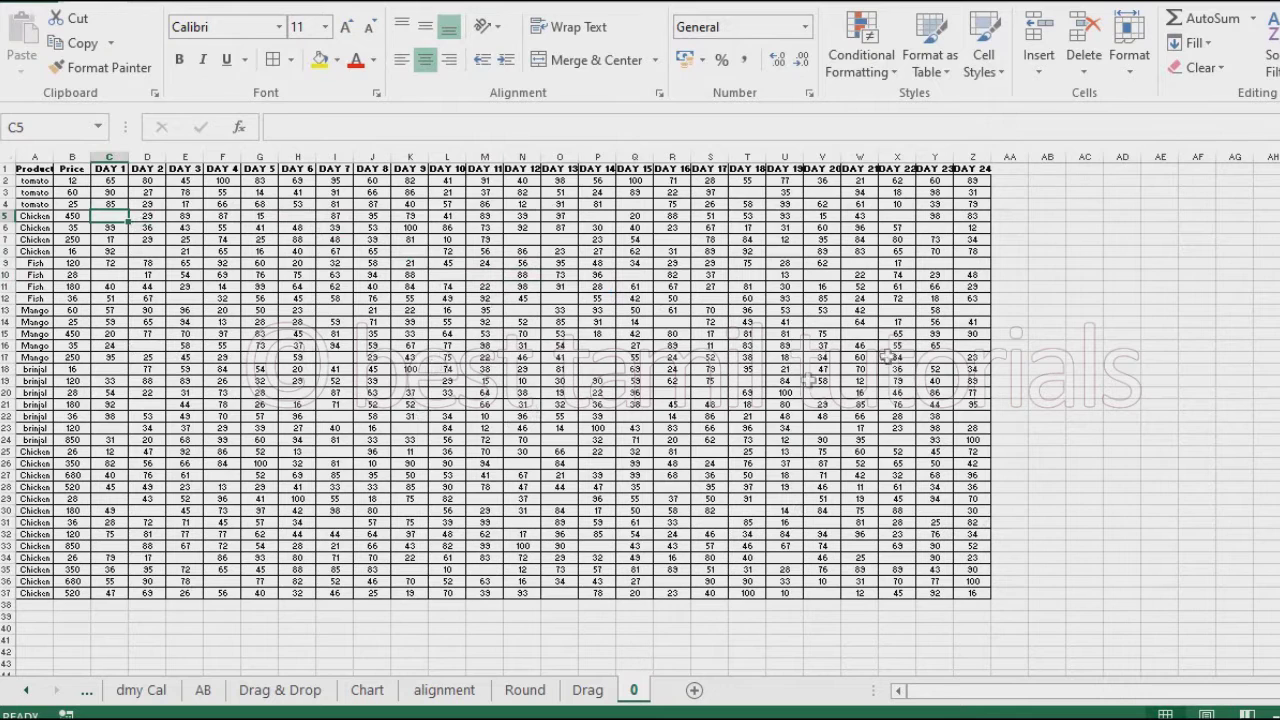
- Point out a blank cell in row 5 of the table
{"action": "left_click", "coordinate": [303, 220]}
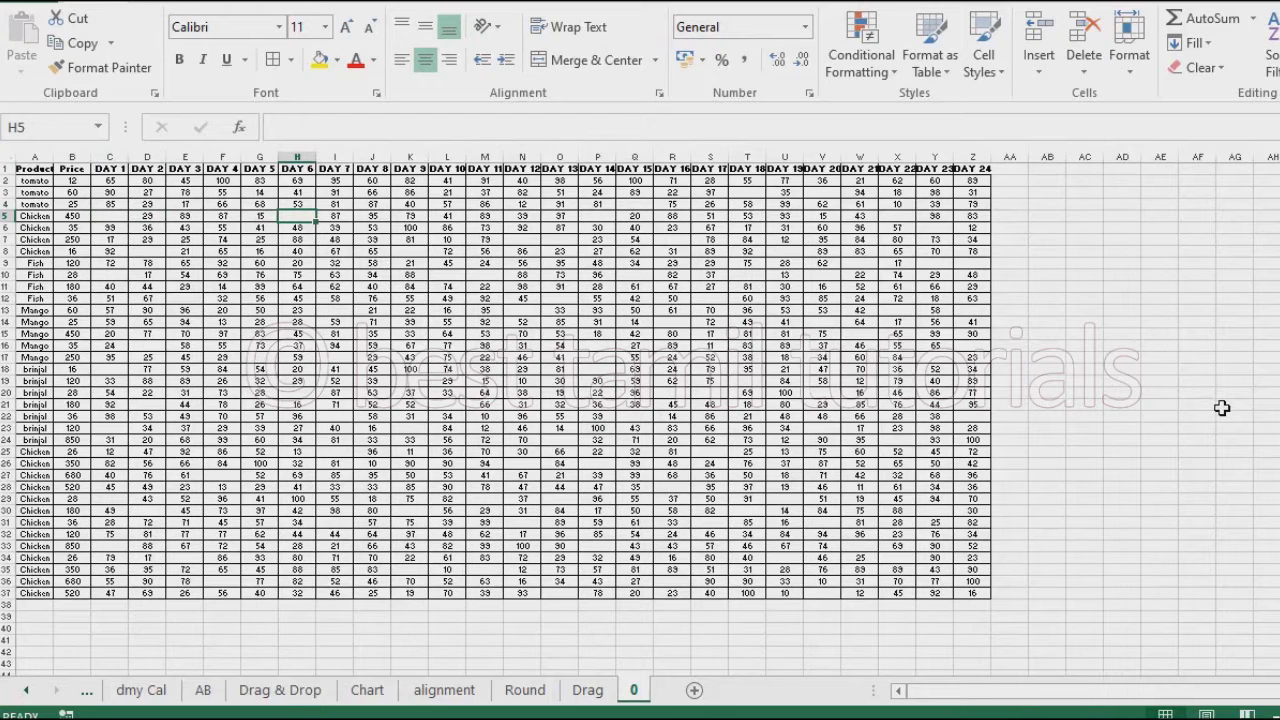
- Use Ctrl+A from outside the table to select the entire worksheet
{"action": "key", "text": "ctrl+a"}
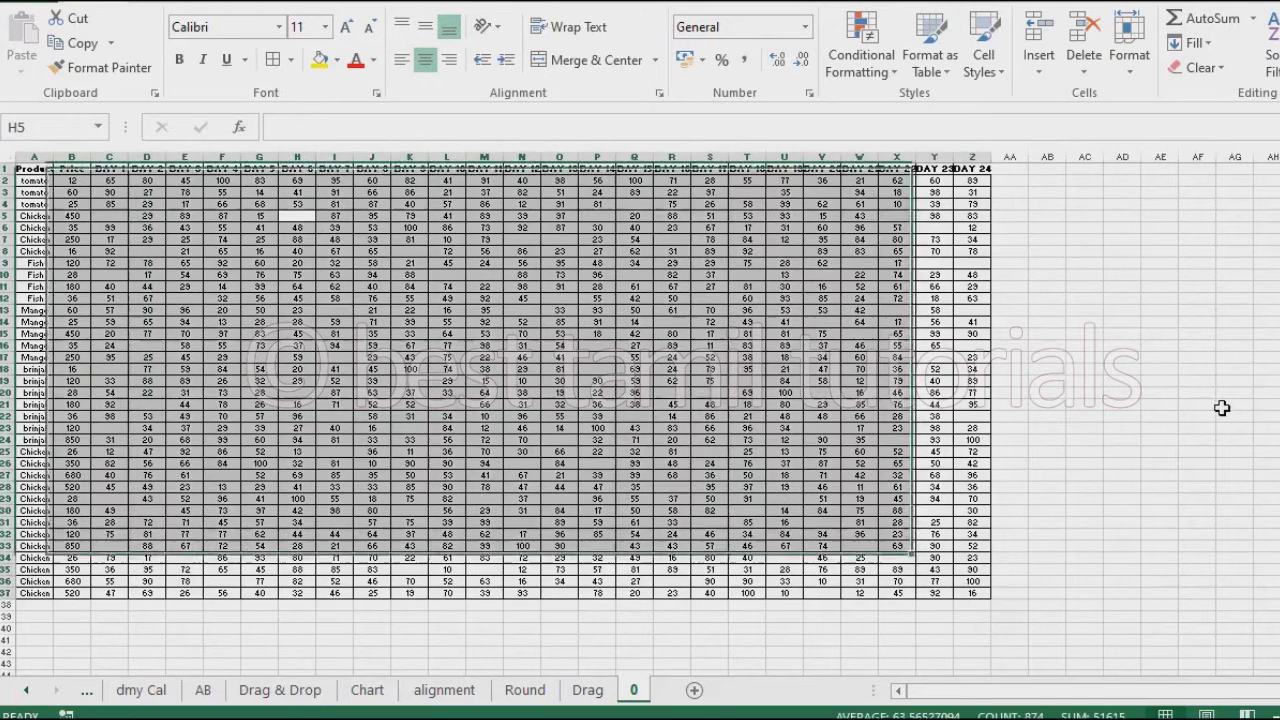
{"action": "key", "text": "ctrl+q"}
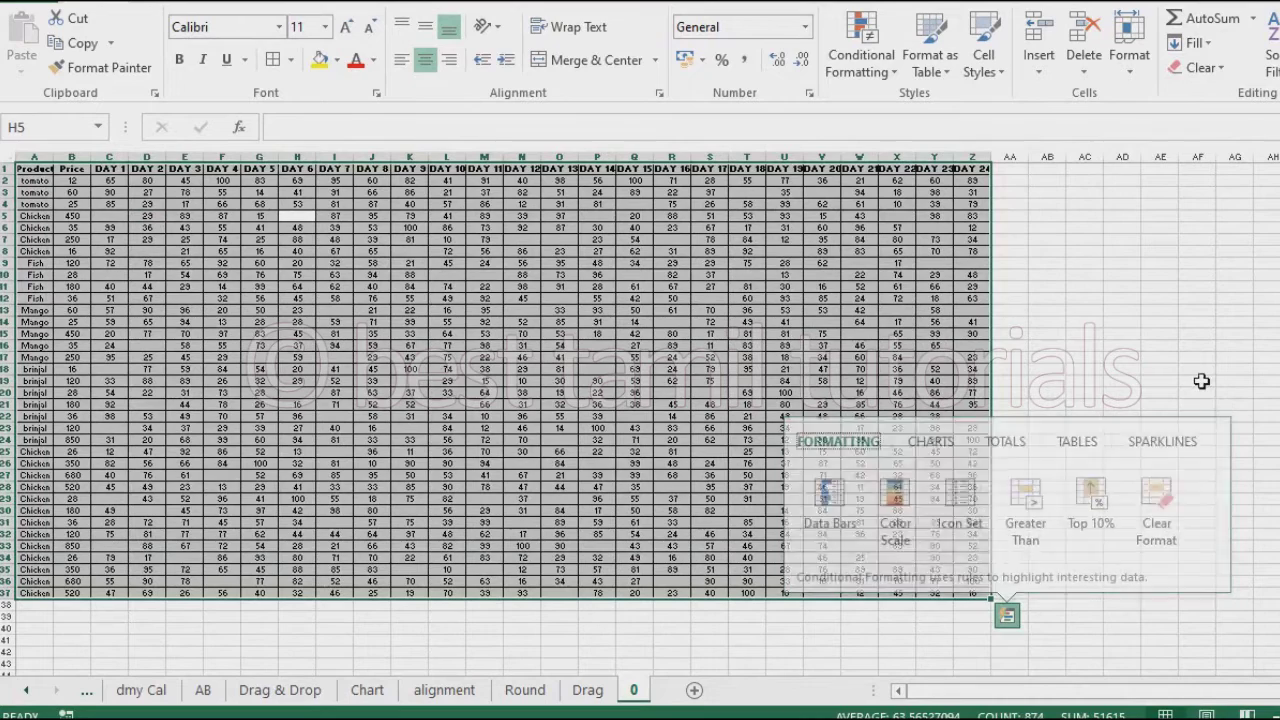
{"action": "left_click", "coordinate": [1200, 381]}
{"action": "key", "text": "ctrl+a"}
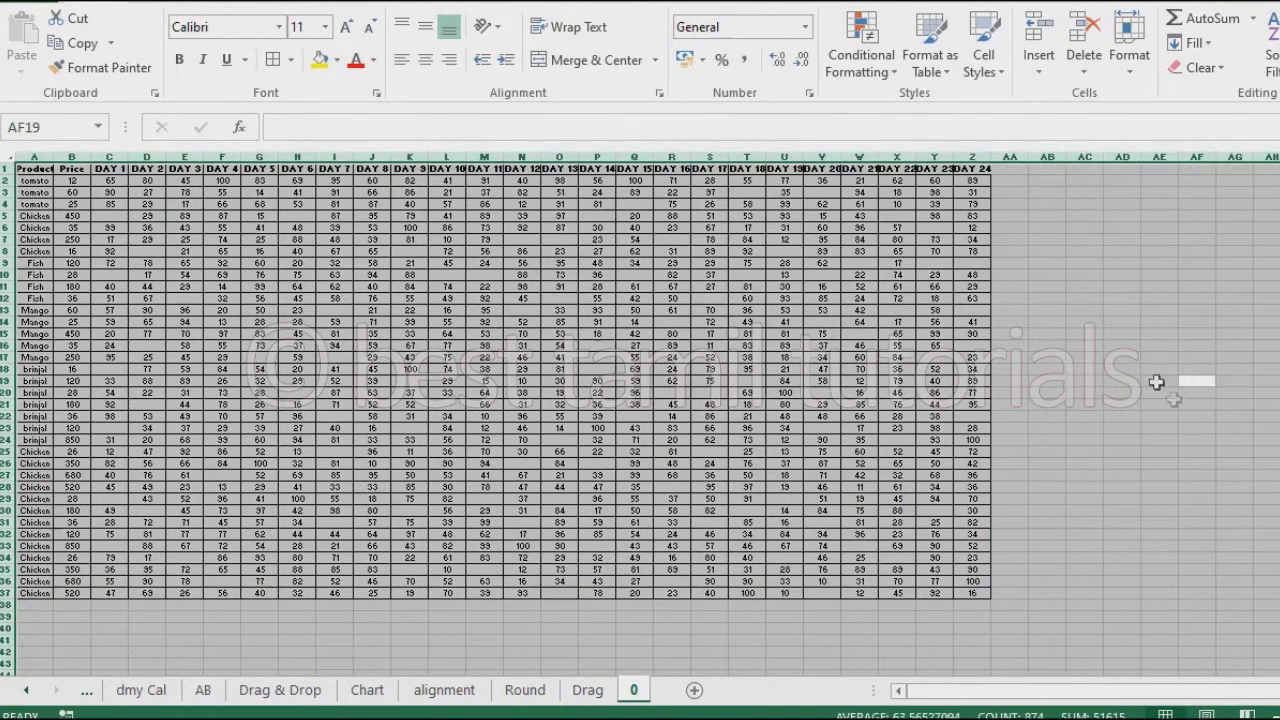
{"action": "left_click", "coordinate": [1122, 369]}
{"action": "key", "text": "ctrl+a"}
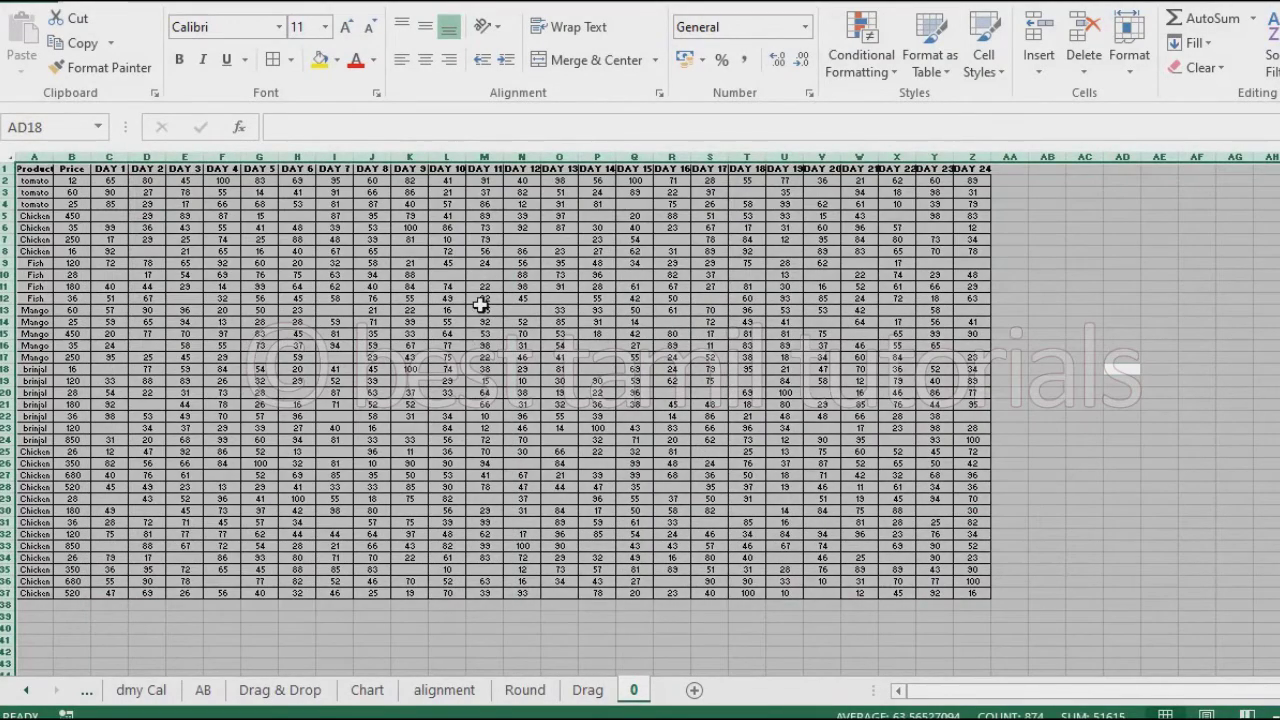
- Compare whole-sheet and table selection, ending with the A1:Z37 table range selected via Ctrl+A
{"action": "left_click", "coordinate": [481, 305]}
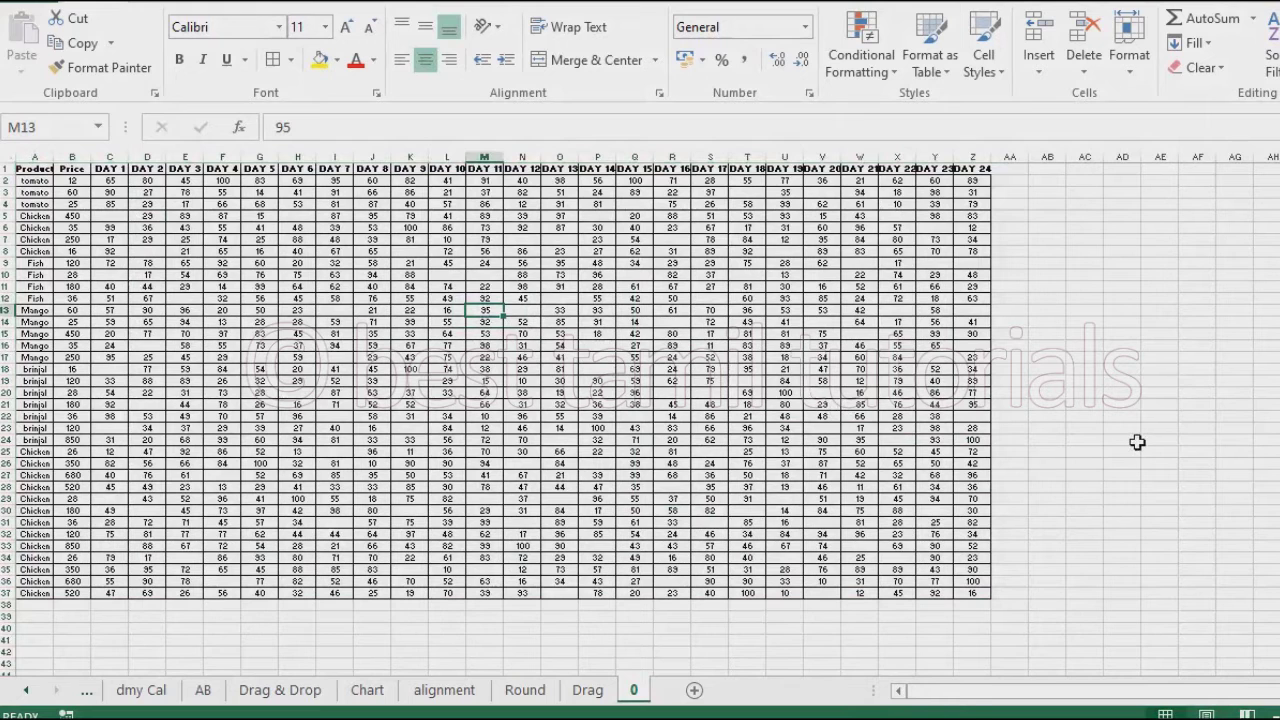
{"action": "key", "text": "ctrl+a"}
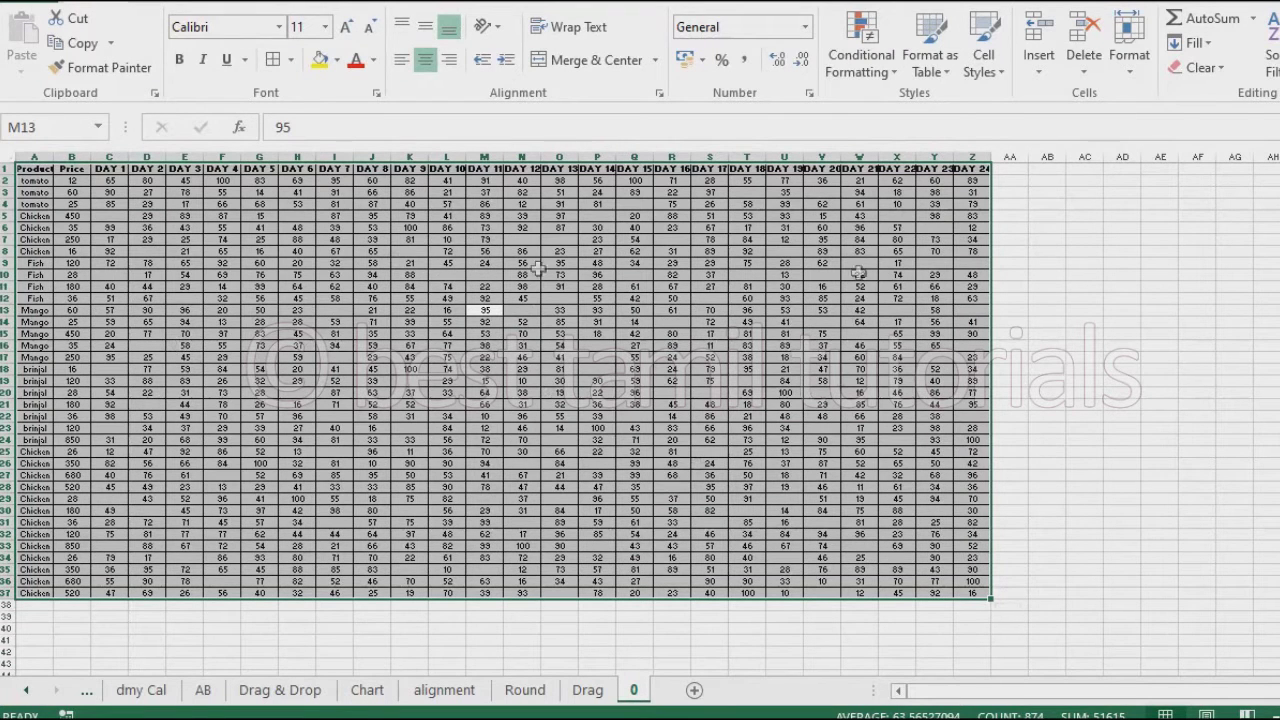
{"action": "left_click", "coordinate": [1090, 368]}
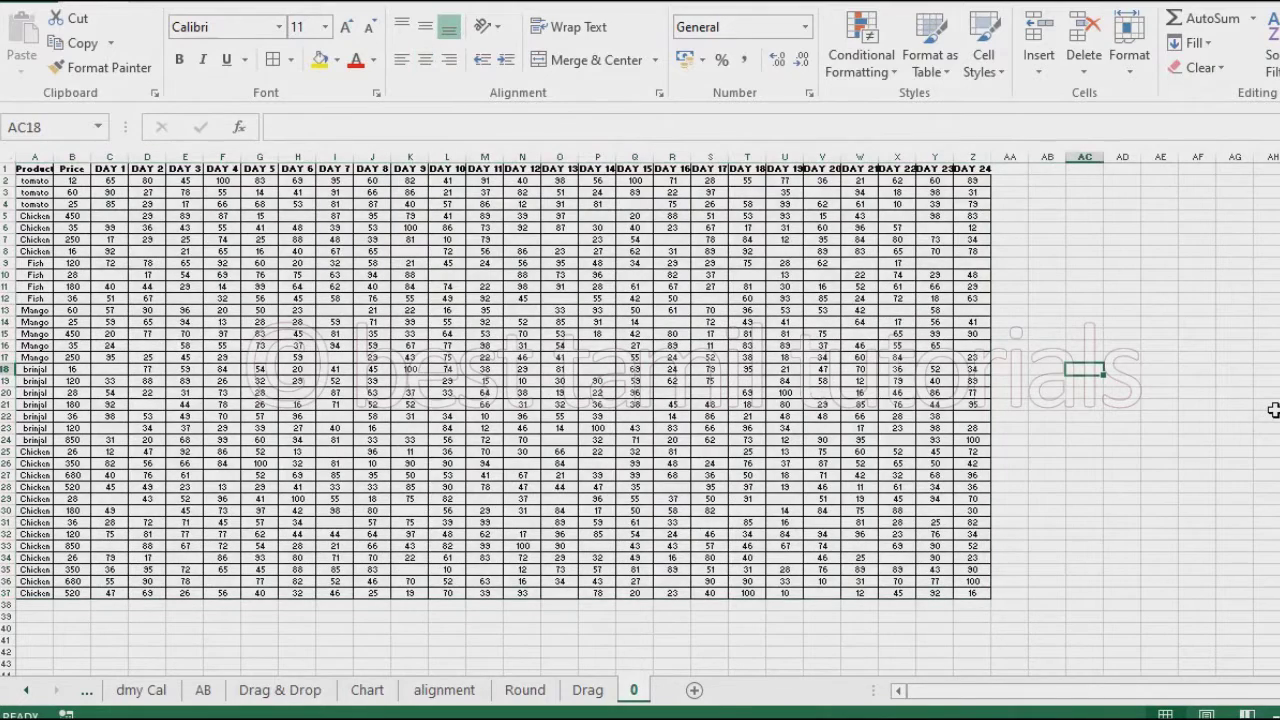
{"action": "key", "text": "ctrl+a"}
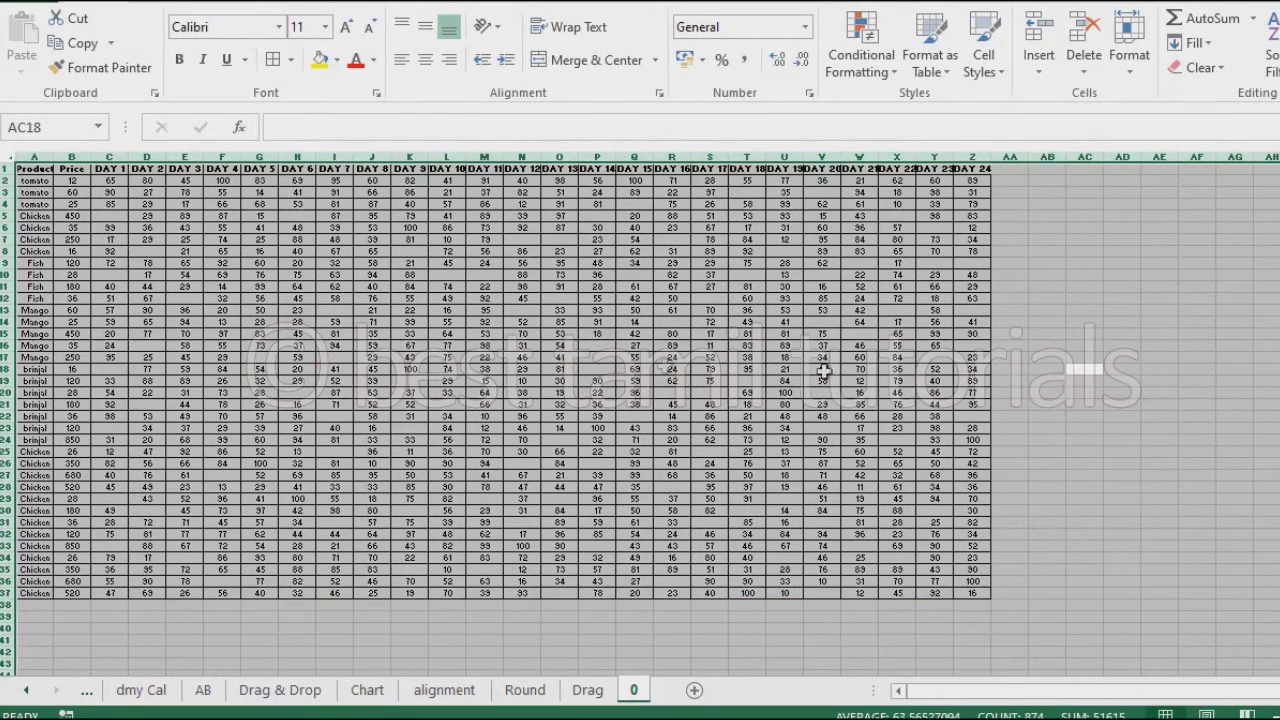
{"action": "left_click", "coordinate": [336, 334]}
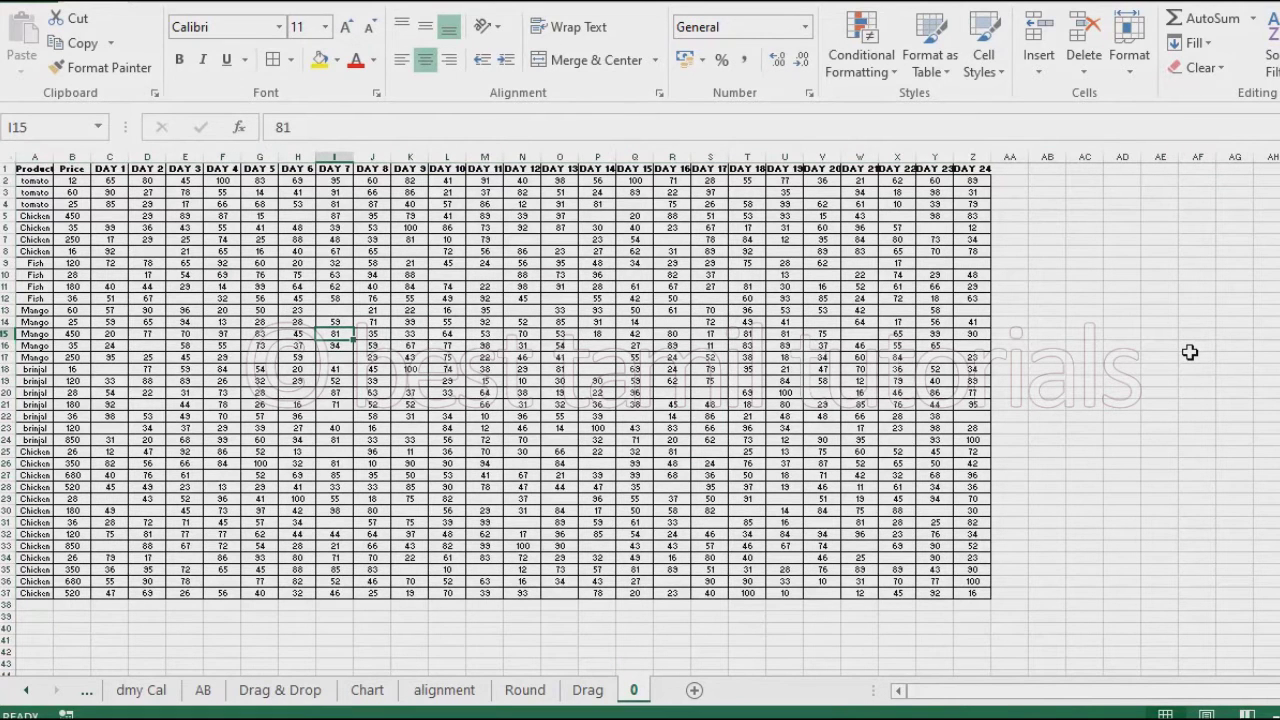
{"action": "key", "text": "ctrl+a"}
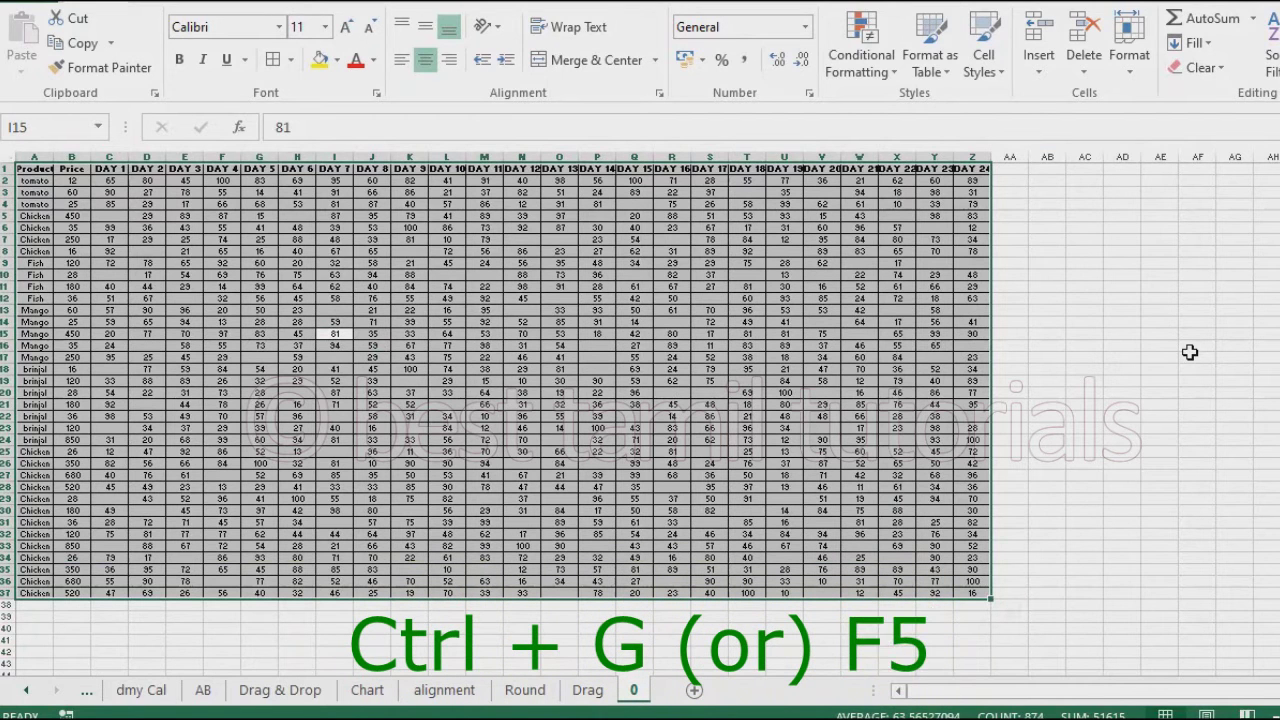
- Select only the table's blank cells with Go To Special > Blanks
{"action": "key", "text": "ctrl+g"}
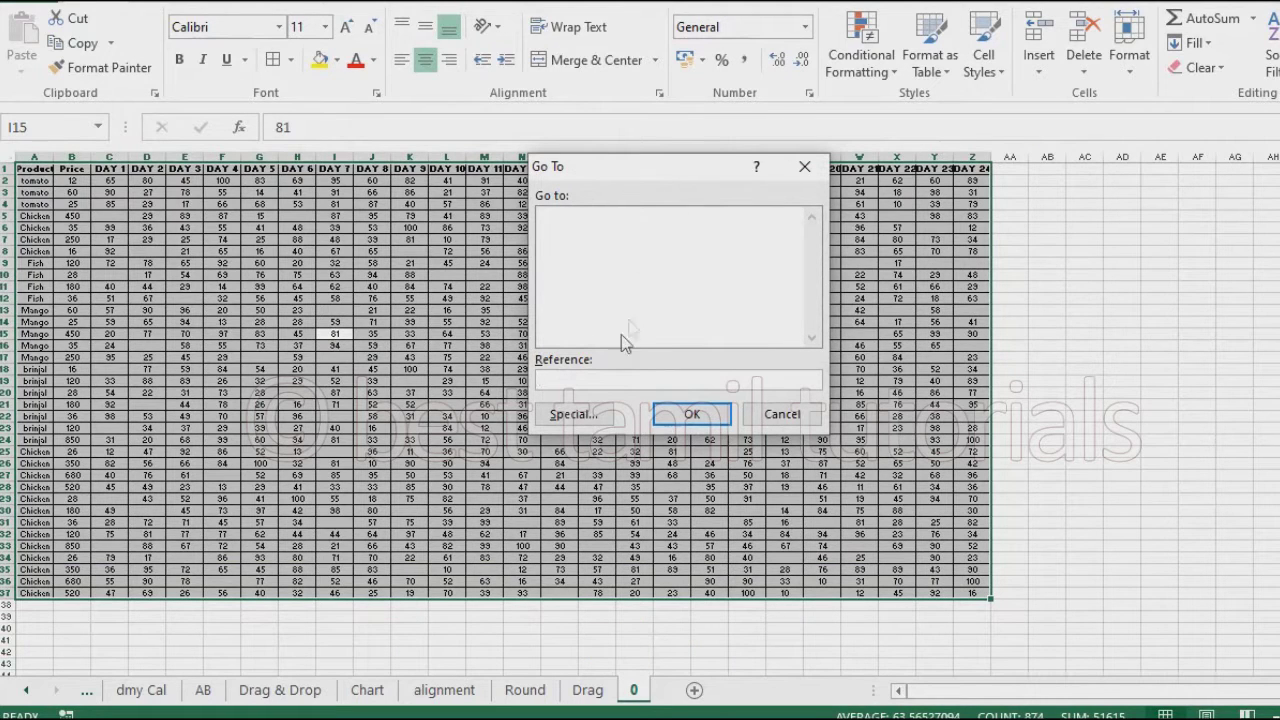
{"action": "left_click", "coordinate": [572, 418]}
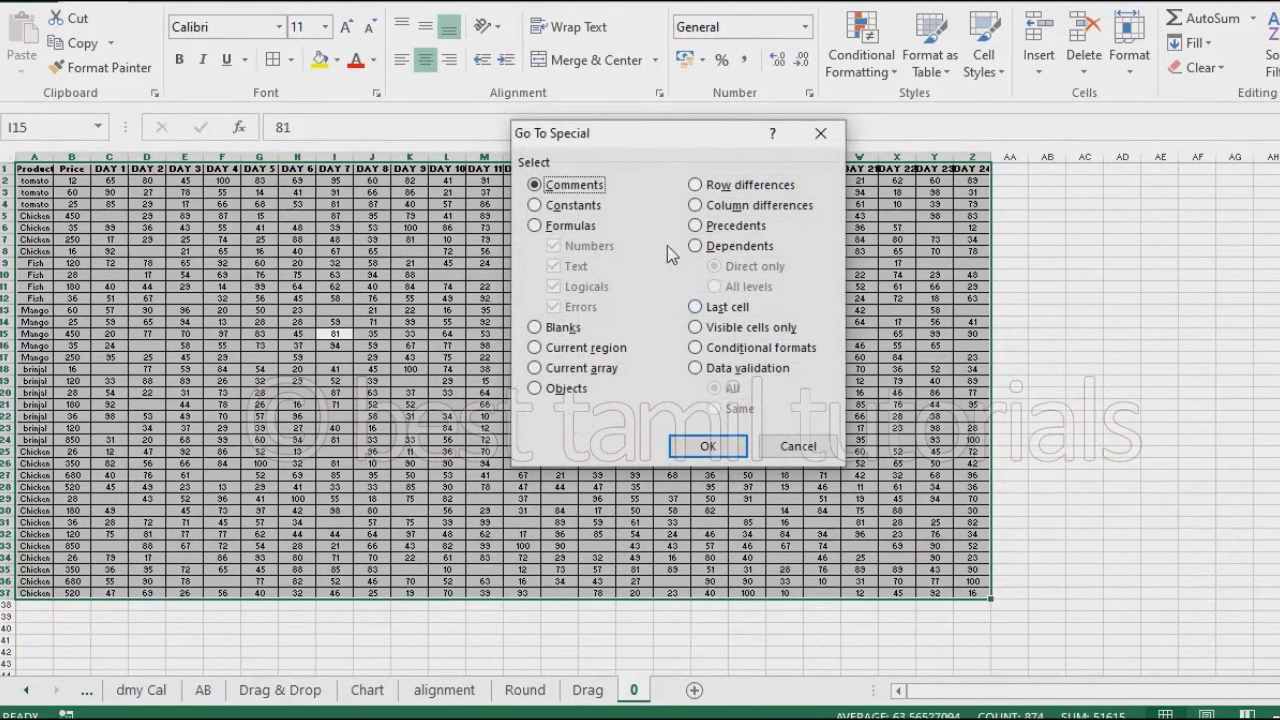
{"action": "left_click", "coordinate": [538, 329]}
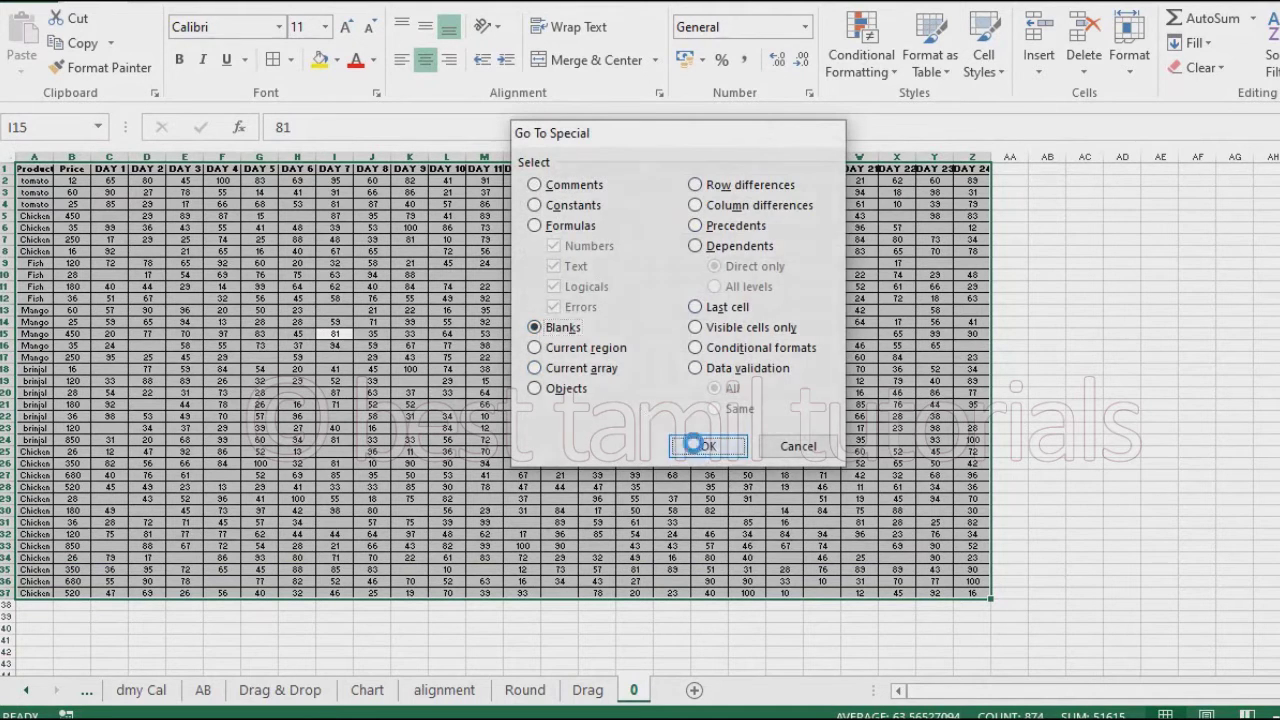
{"action": "left_click", "coordinate": [705, 444]}
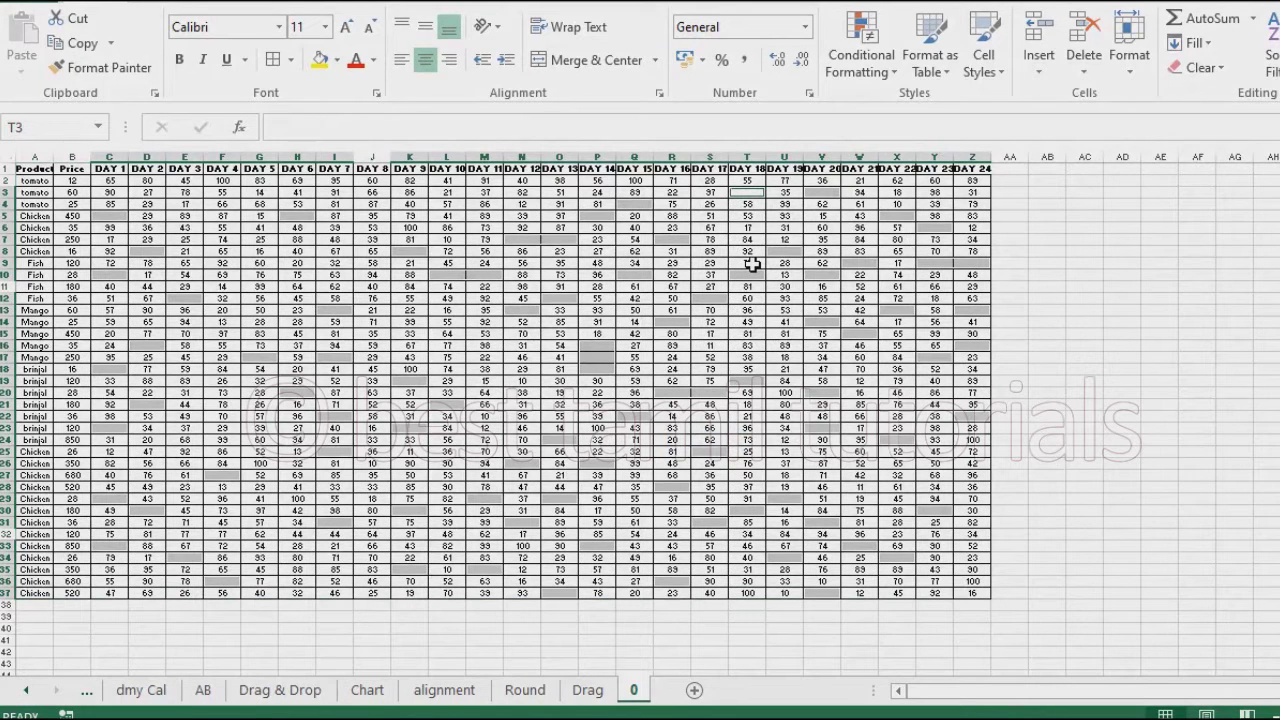
- Type 0 into the active blank cell T3 to fill the selected blanks
{"action": "type", "text": "0"}
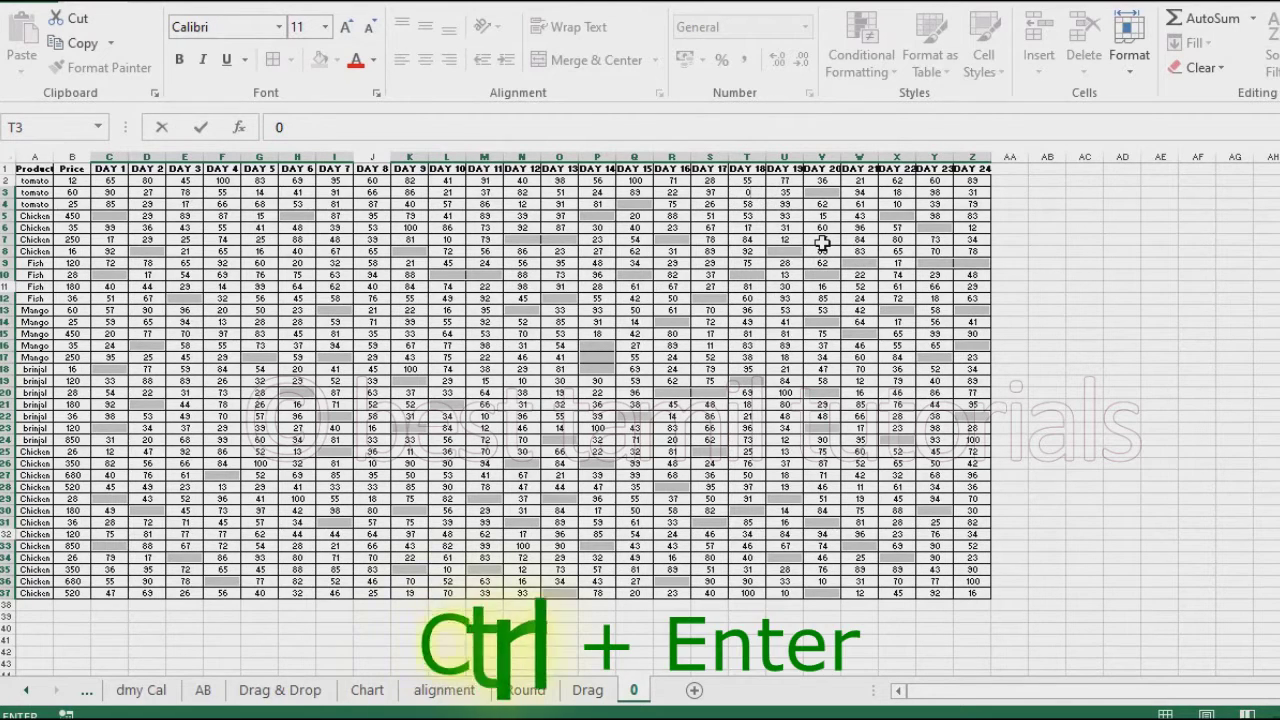
{"action": "key", "text": "ctrl+Return"}
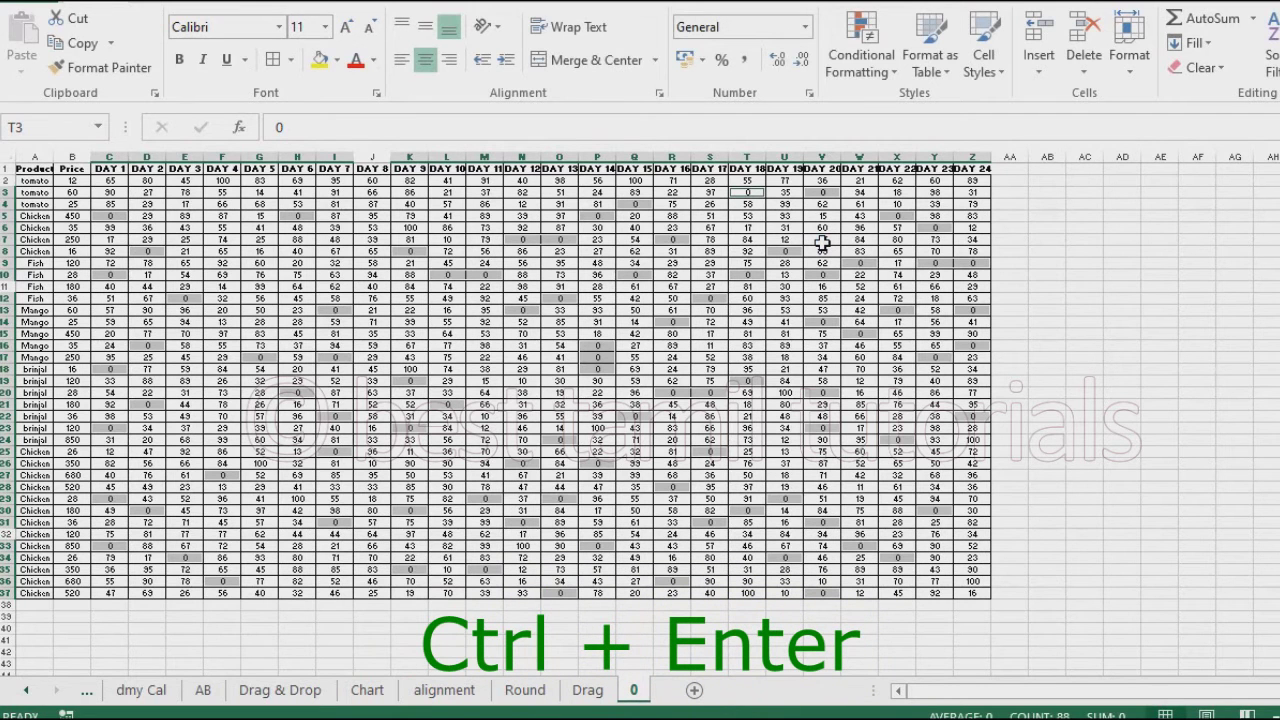